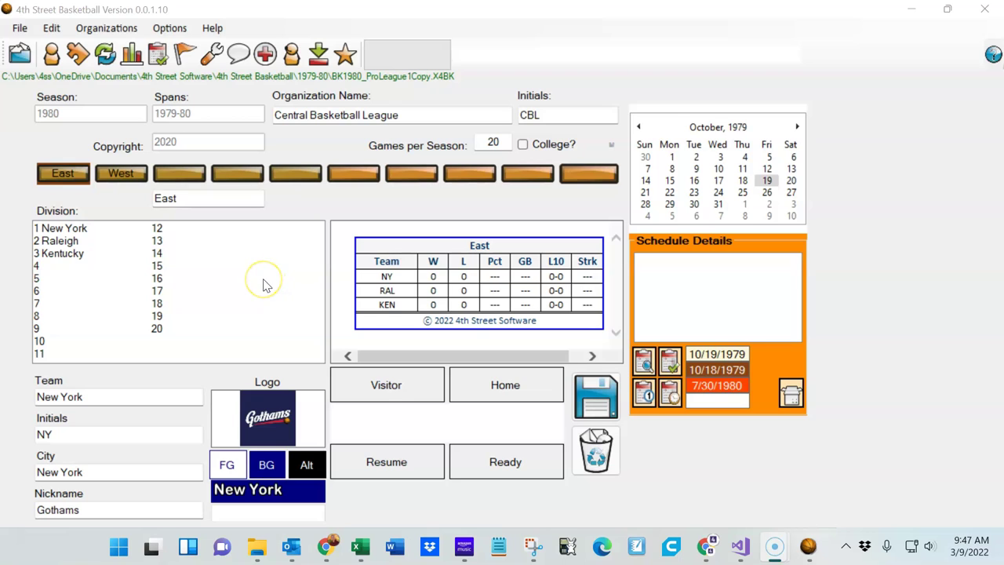
- Set Raleigh as the visiting team and Inglewood as the home team
click(75, 243)
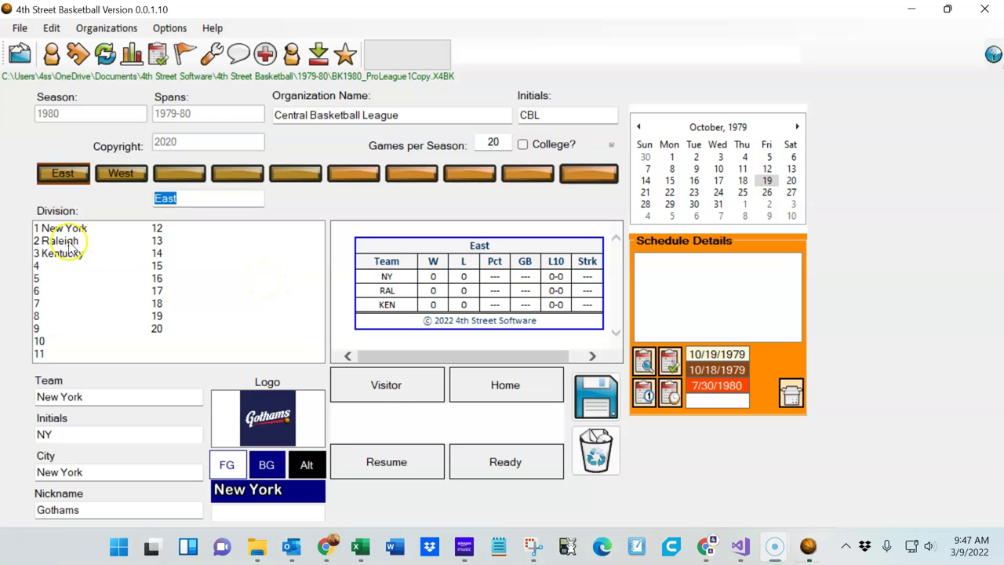
click(345, 384)
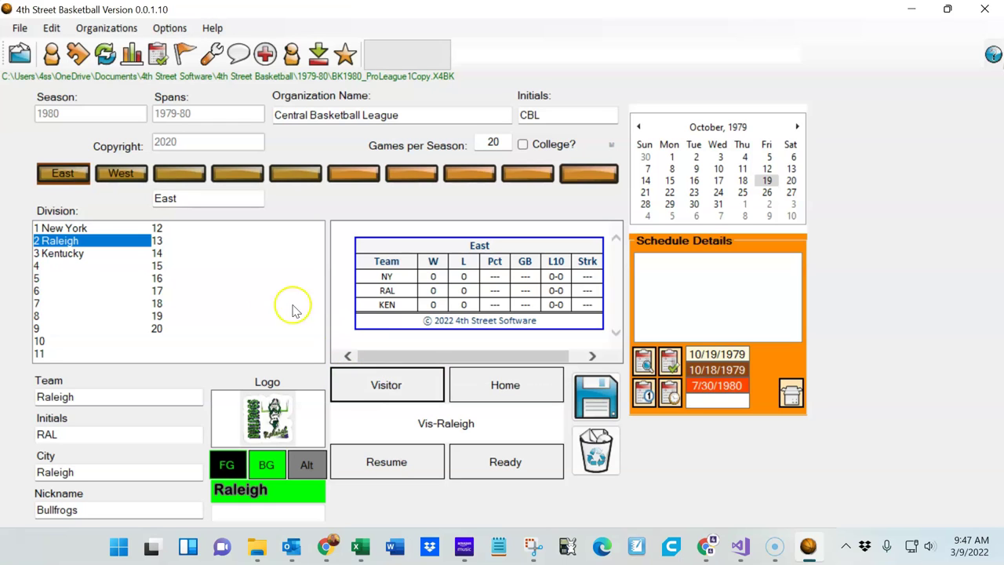
click(122, 173)
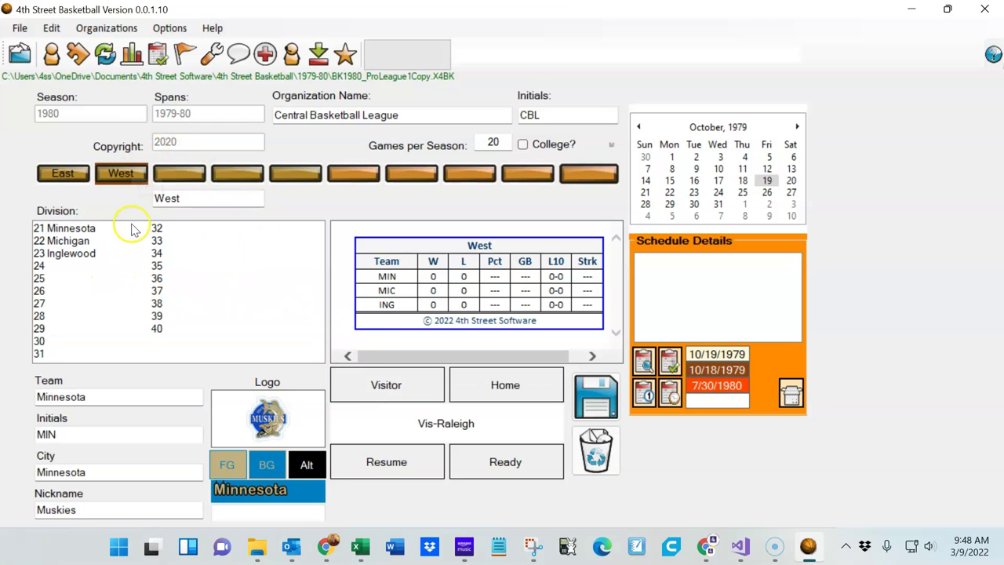
click(72, 252)
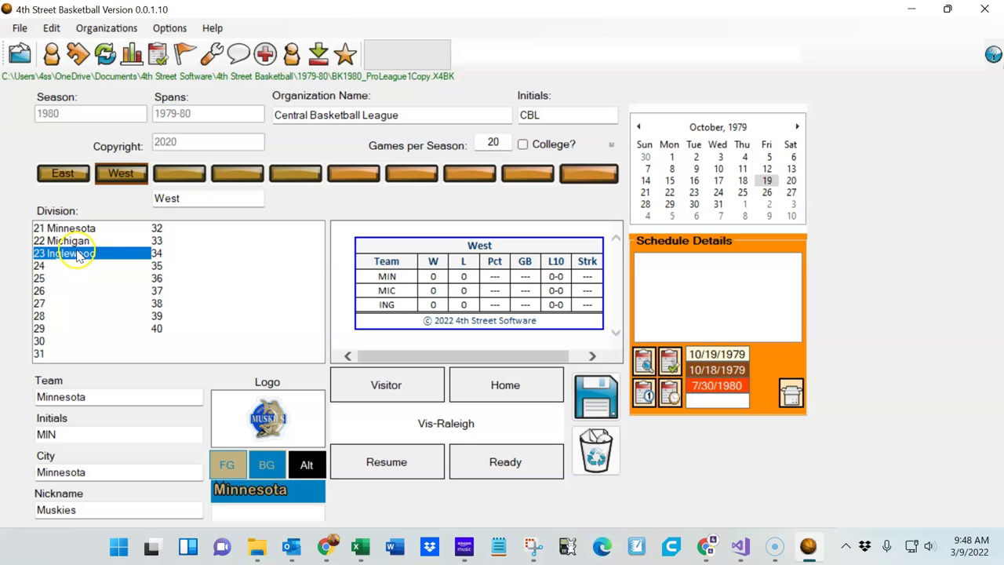
click(496, 386)
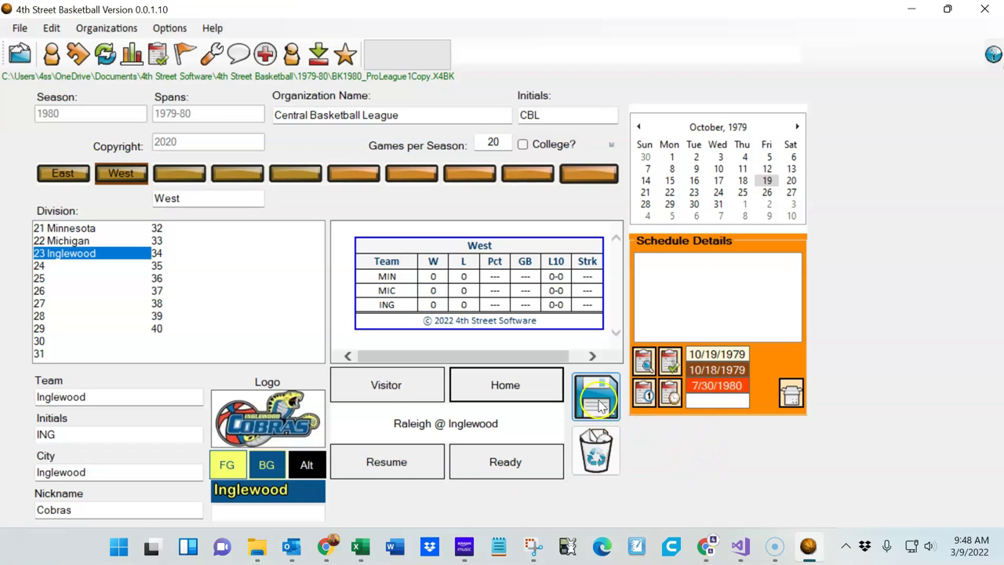
- Save the RAL @ ING game, then delete it from the schedule
click(596, 396)
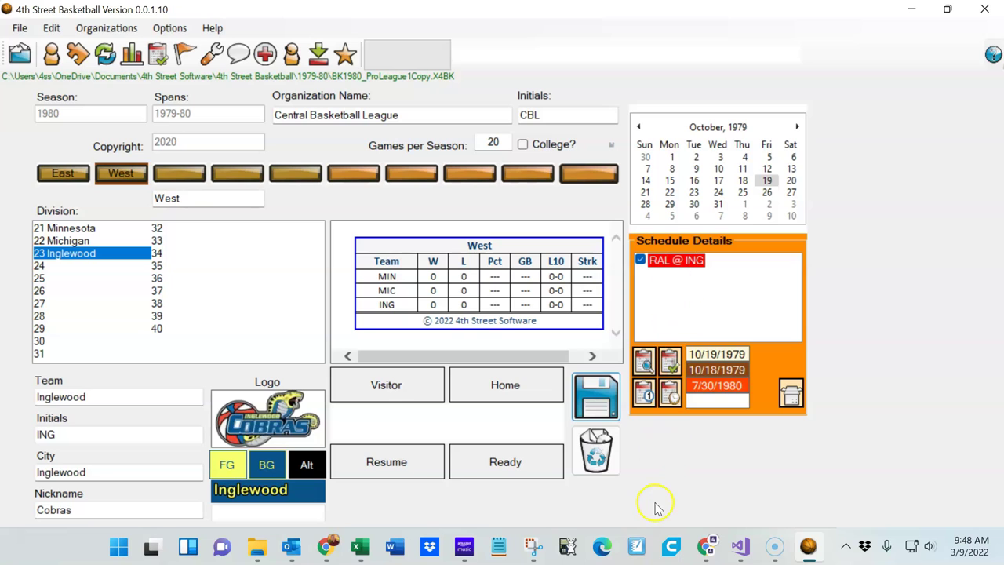
click(672, 260)
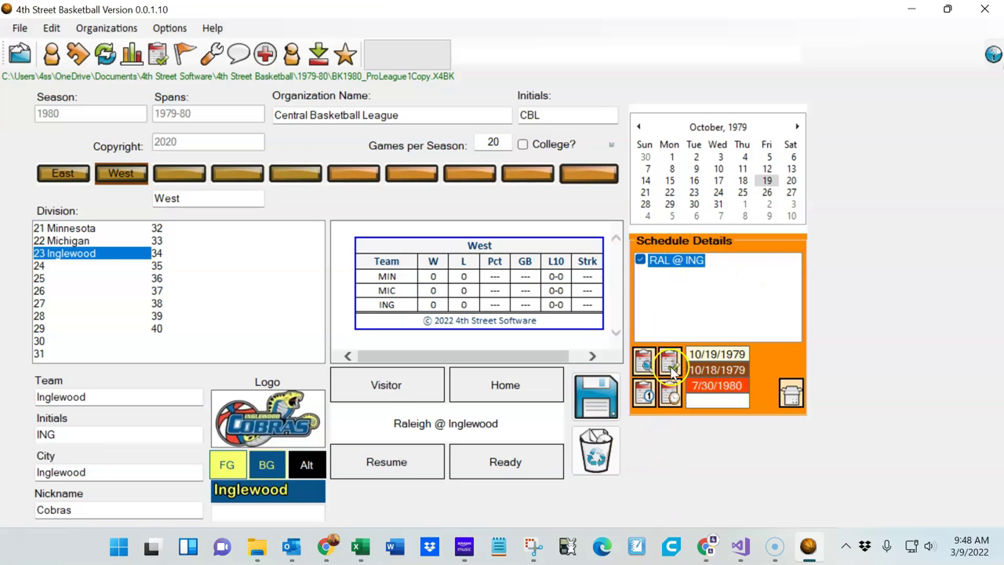
click(603, 454)
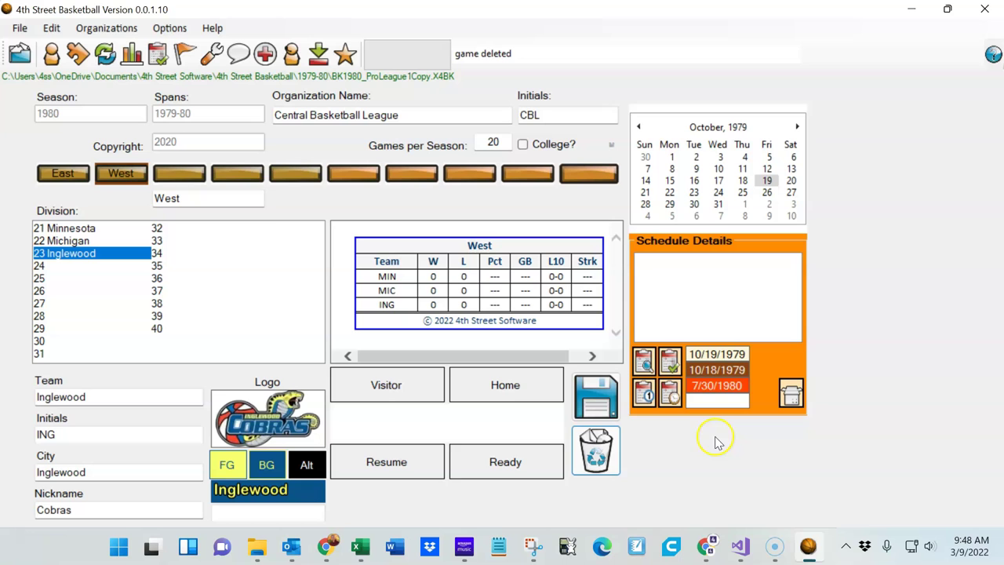
- Save a Kentucky at Minnesota game in the Schedule Editor
click(158, 52)
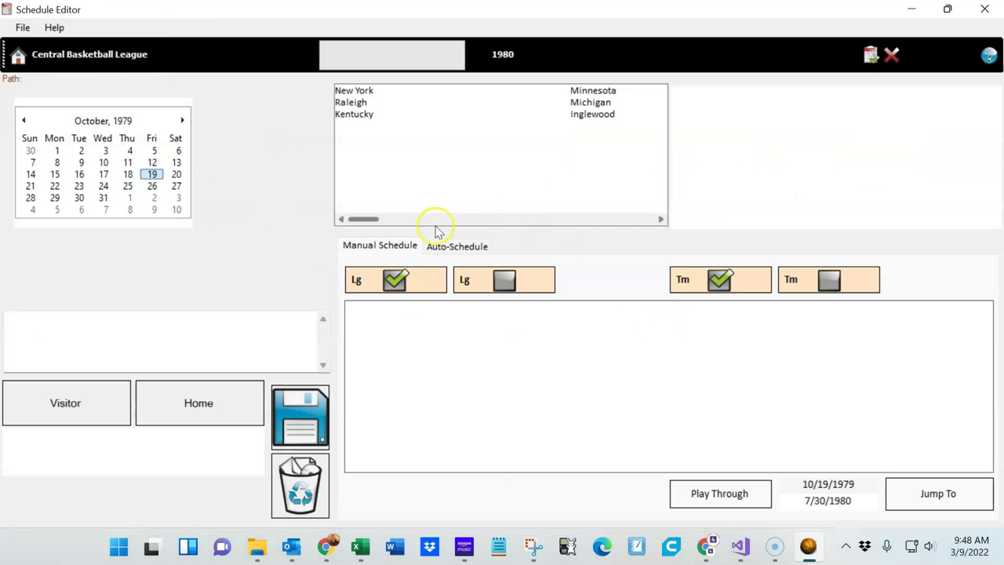
click(364, 115)
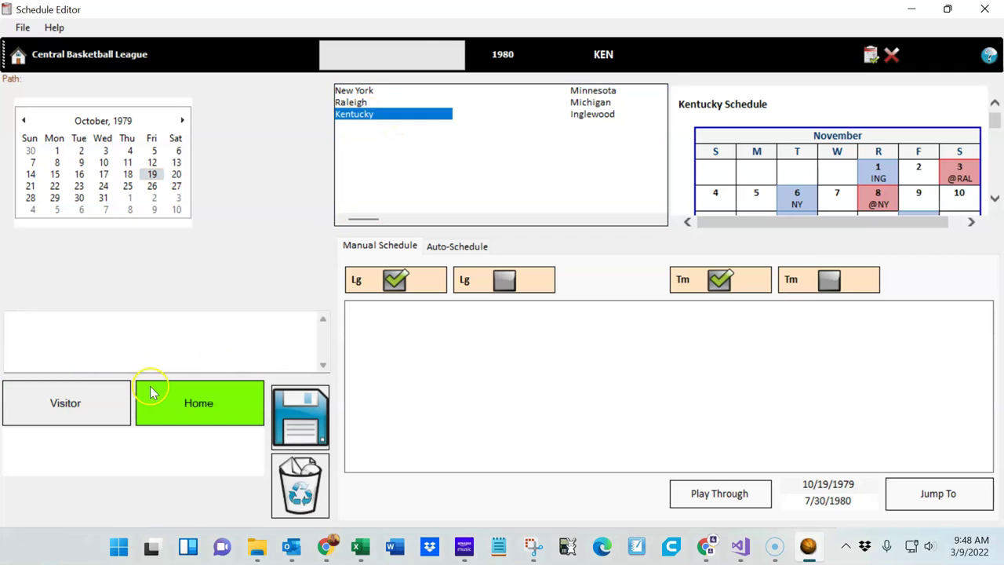
click(77, 395)
click(579, 91)
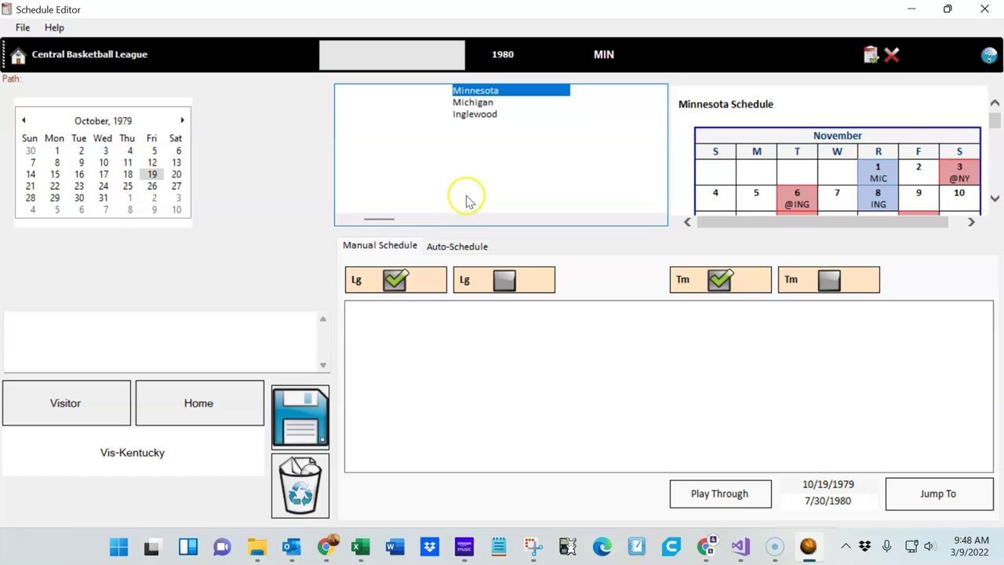
click(171, 398)
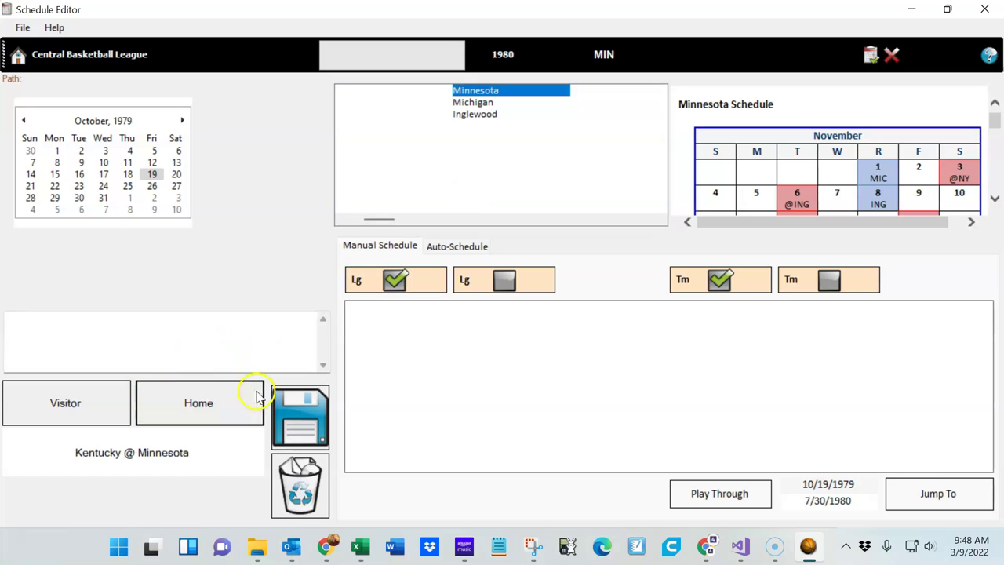
click(292, 420)
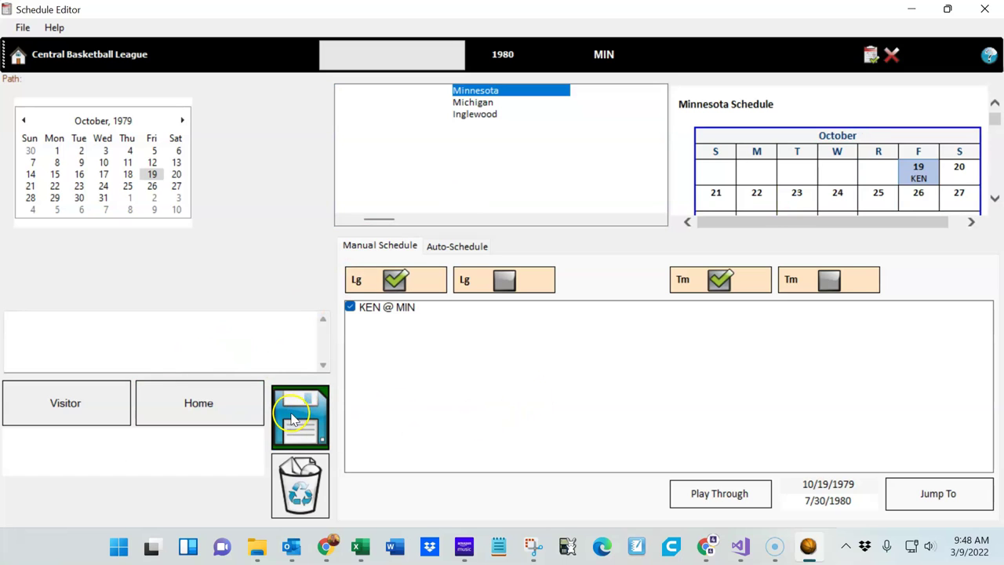
- Delete the KEN @ MIN game and close the Schedule Editor
click(383, 310)
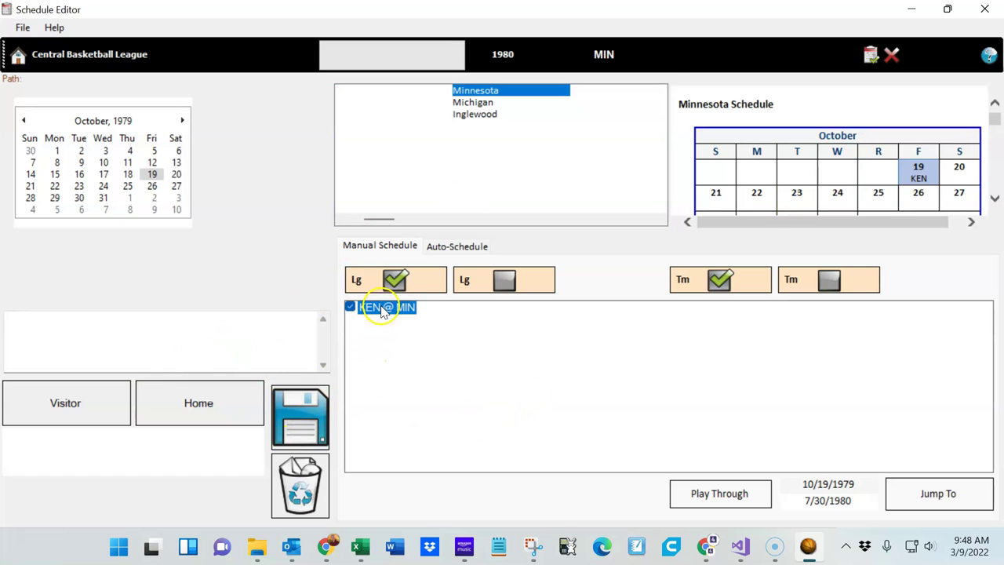
click(306, 490)
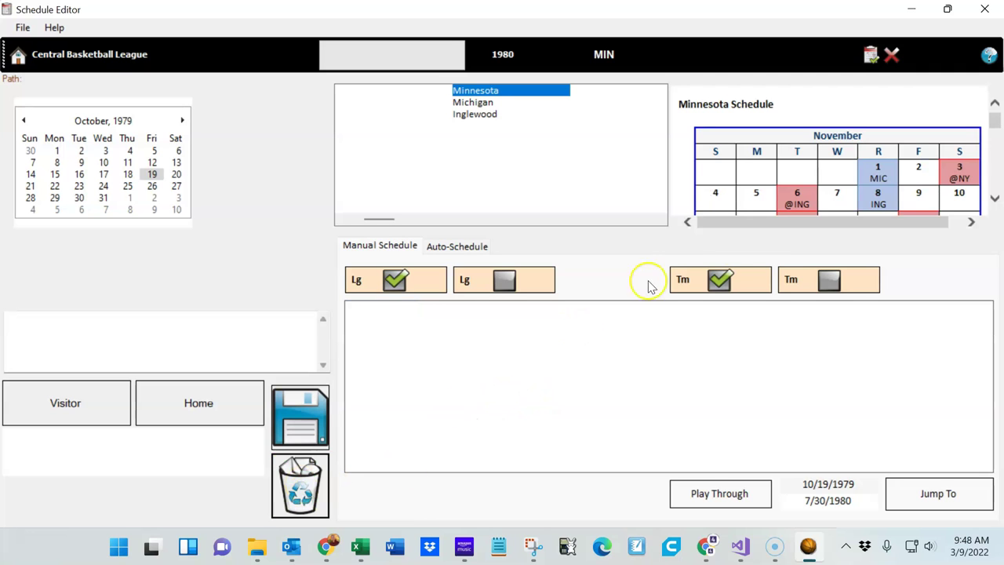
key(alt+F4)
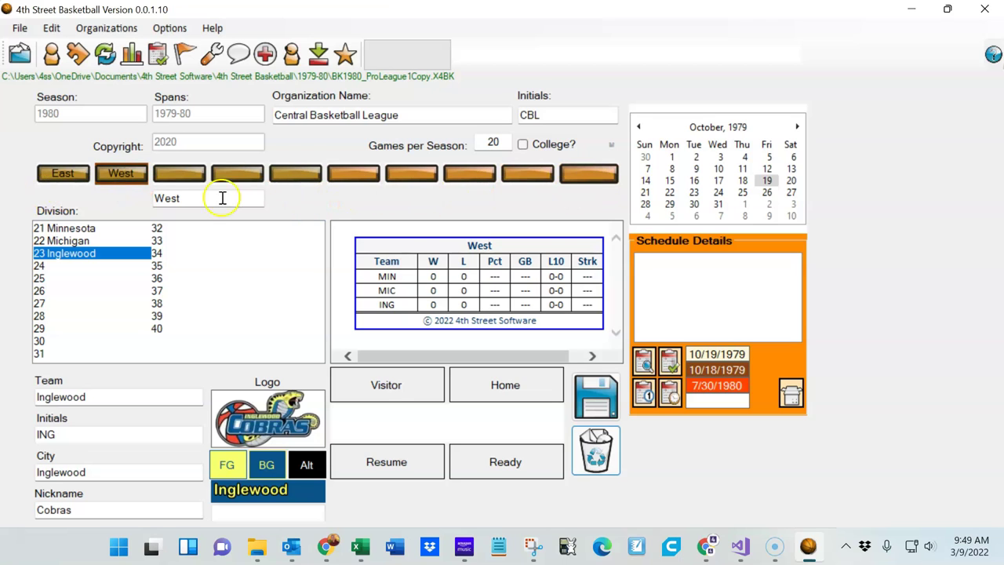
- Switch between the West and East divisions, ending on East with New York, Raleigh and Kentucky
click(68, 177)
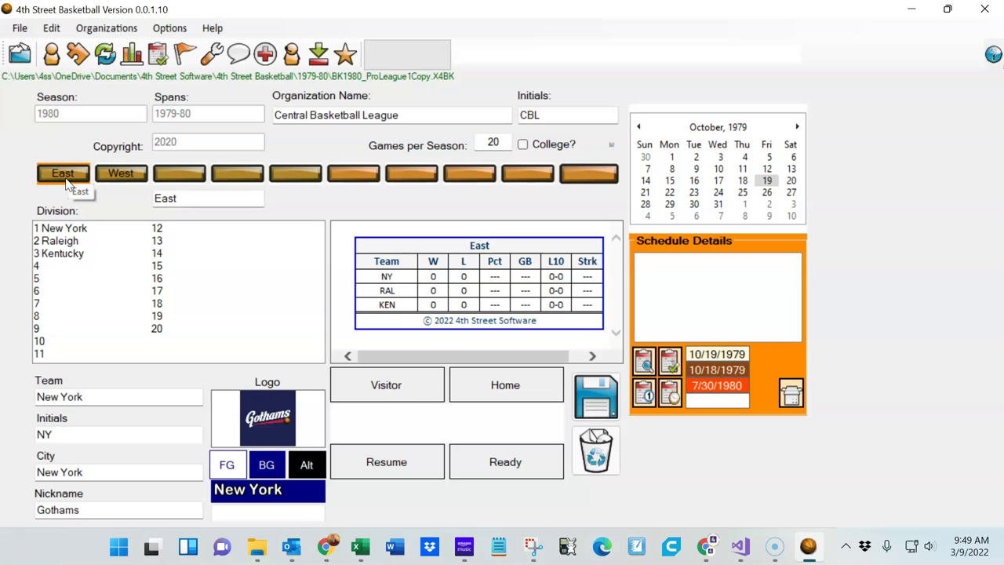
click(122, 174)
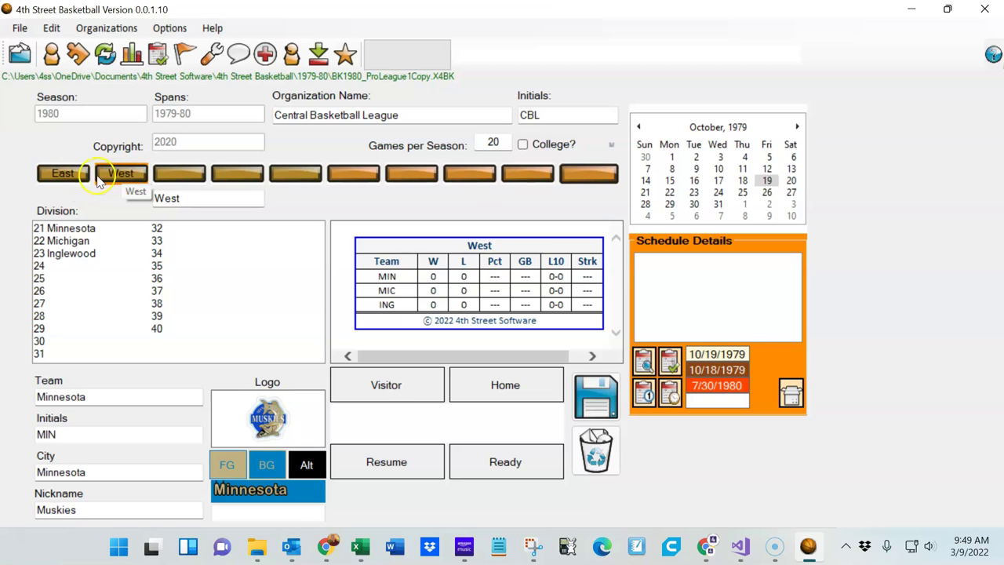
click(68, 173)
click(124, 175)
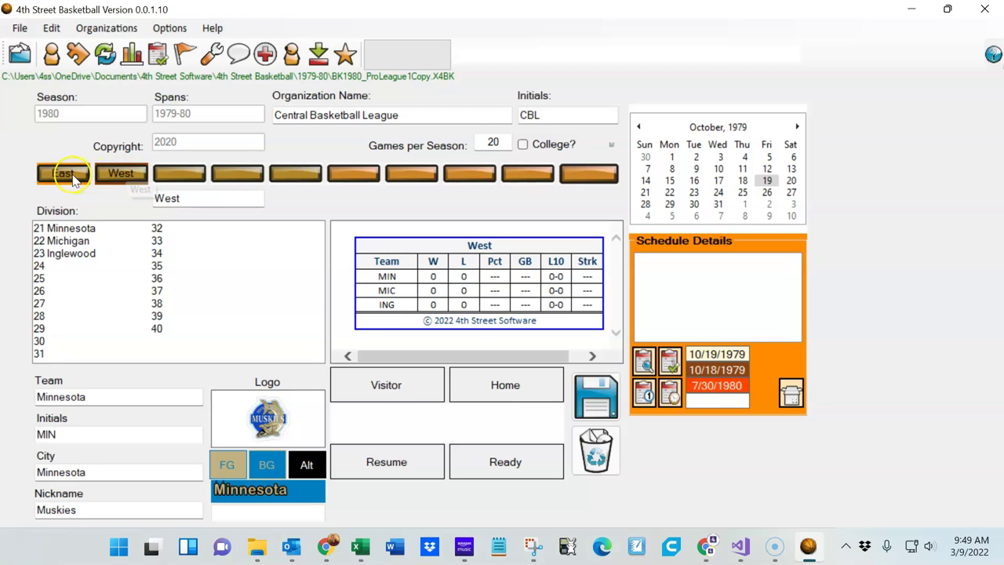
click(67, 173)
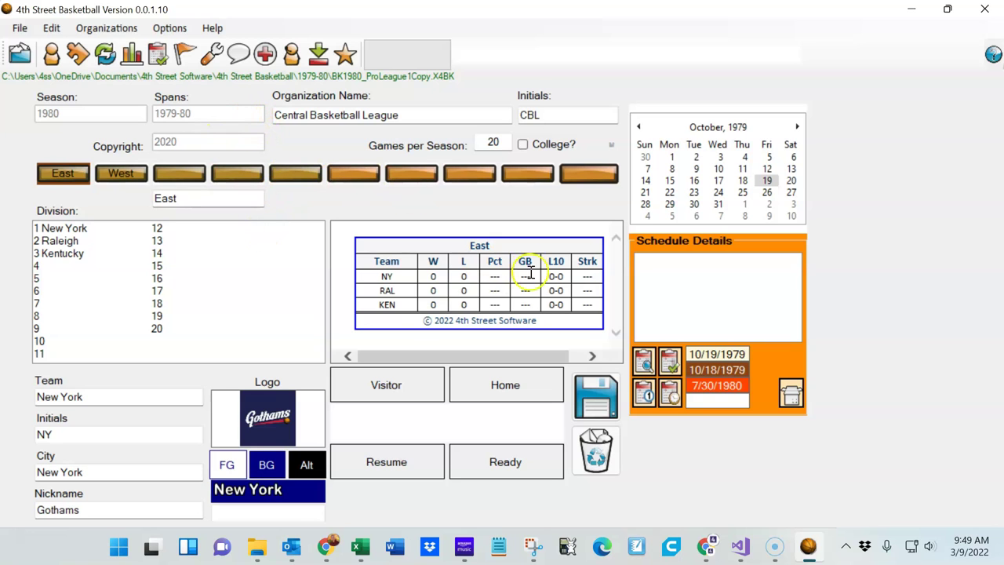
- Open the Schedule Editor's Auto-Schedule settings (82 proposed games, 6 teams, 6-month season)
click(159, 56)
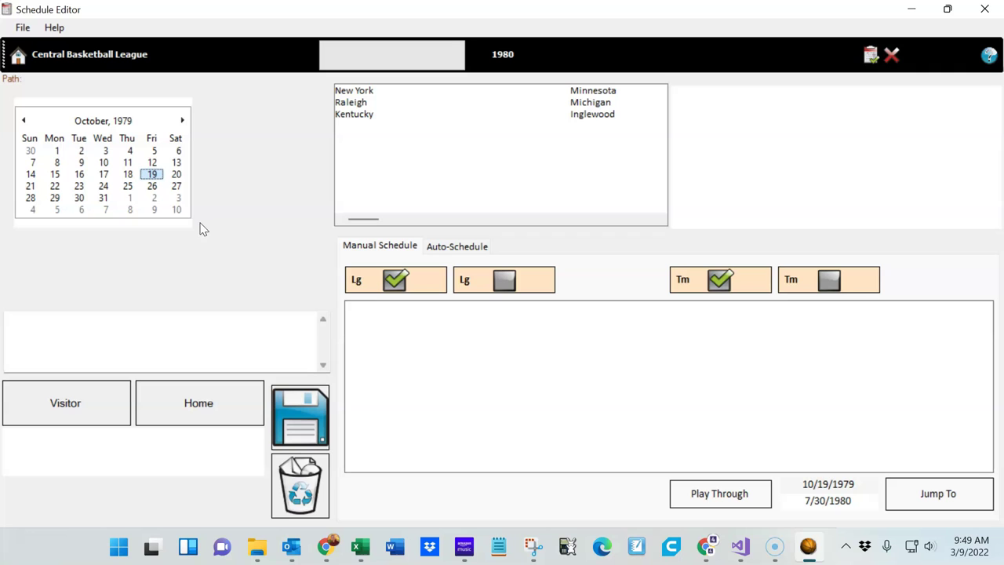
click(459, 249)
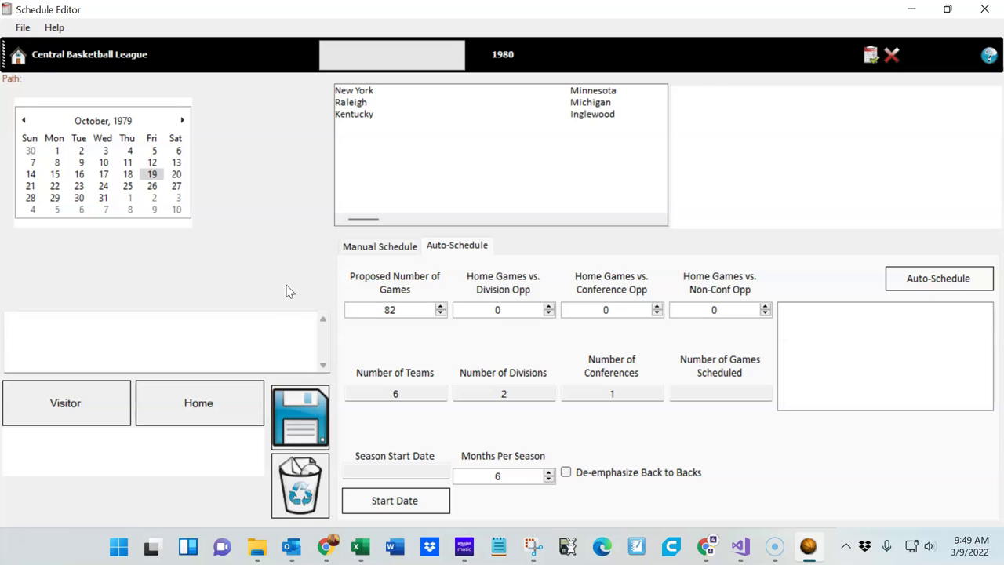
- Set 20 proposed games with 3 division and 2 conference home games, then select Kentucky
click(379, 180)
double_click(417, 309)
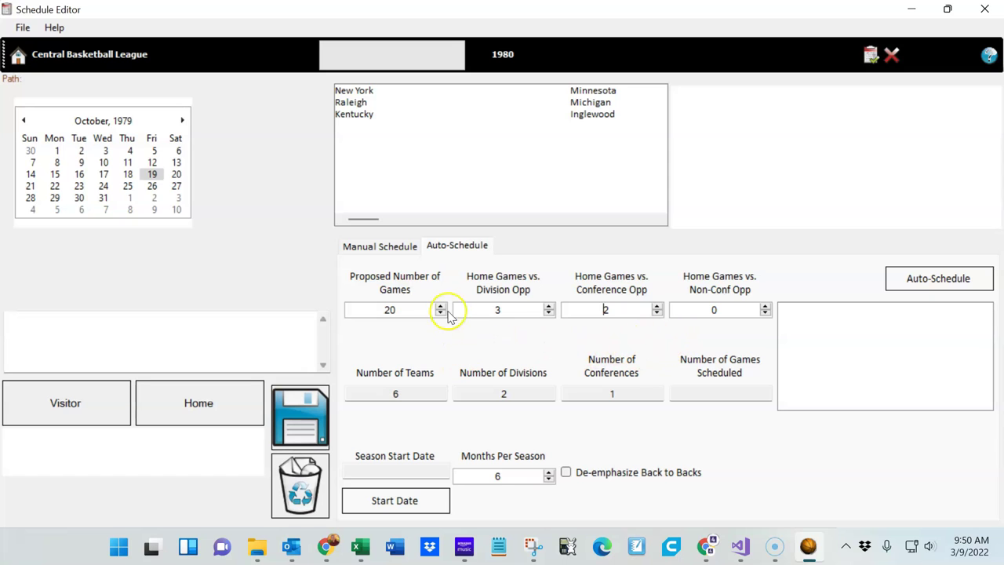
click(366, 118)
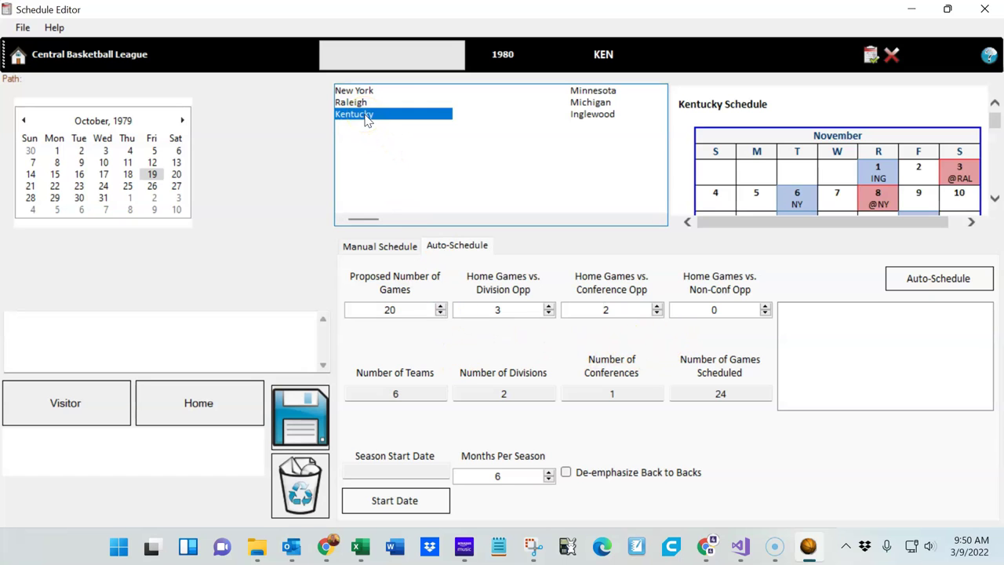
- Clear the entire league schedule and raise the proposed games to 21
click(891, 54)
click(550, 327)
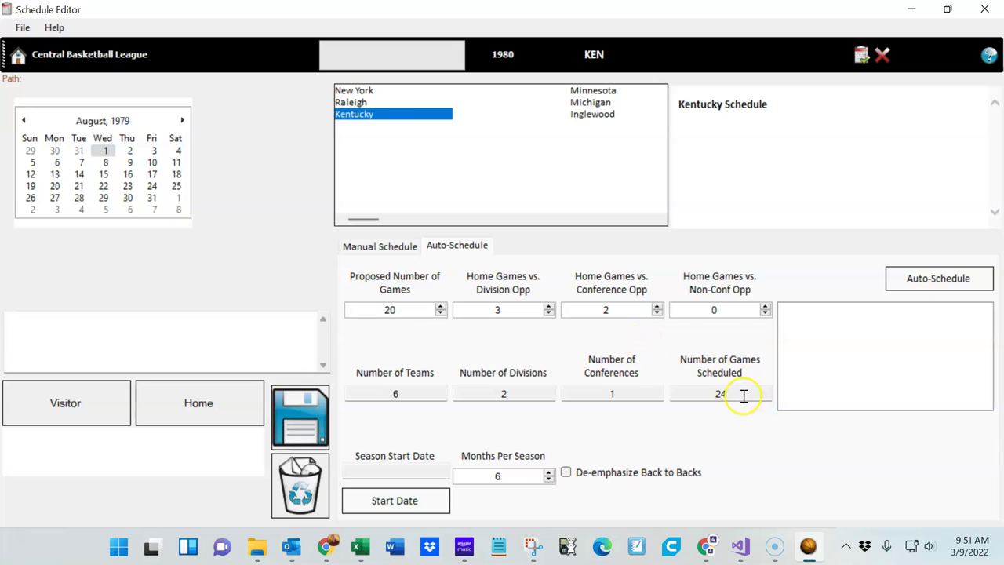
click(442, 307)
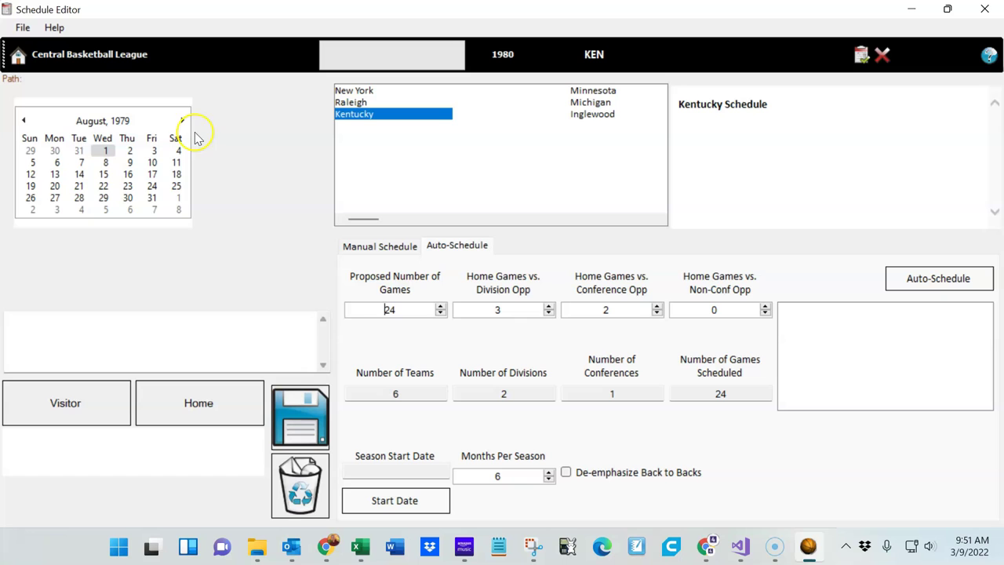
- Make November 1, 1979 the season start date
click(183, 121)
click(184, 121)
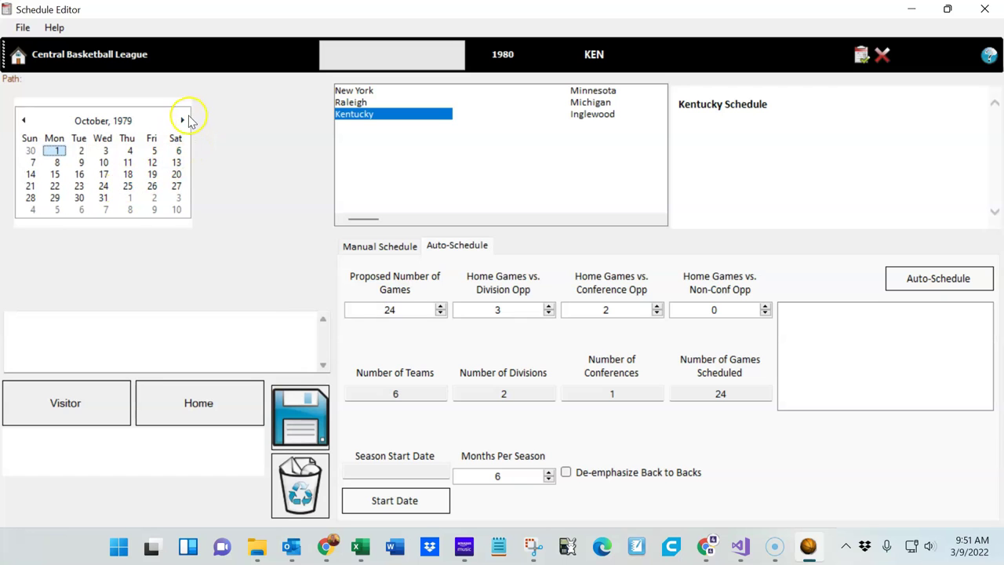
click(183, 121)
click(128, 151)
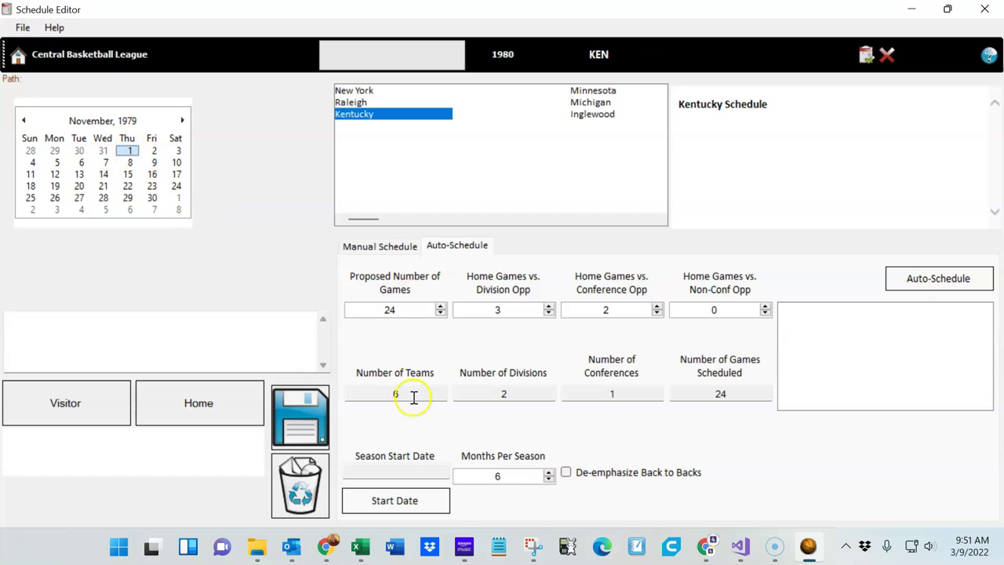
click(396, 499)
text(2)
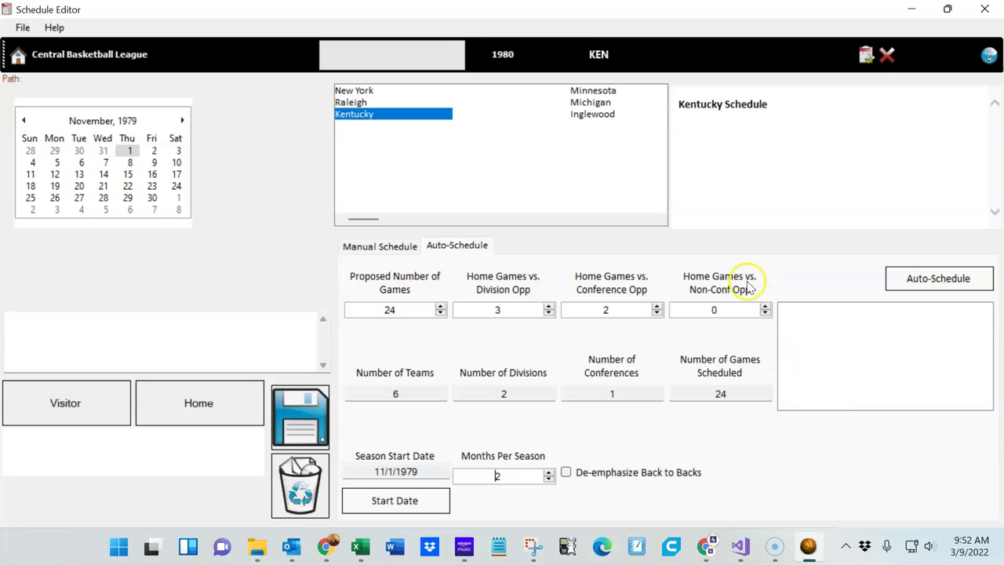
- Auto-generate a new 24-game schedule, confirming it replaces the existing one
click(941, 282)
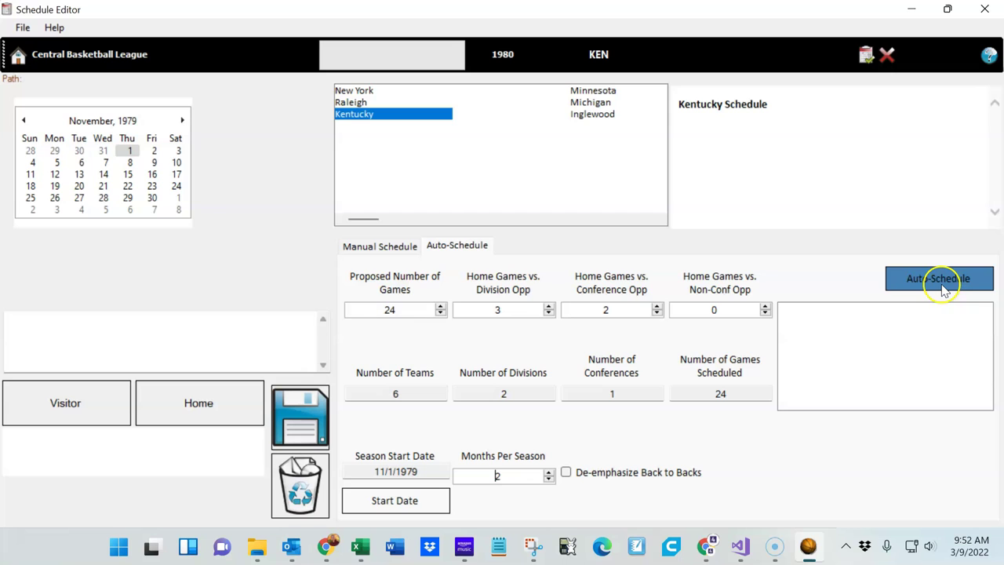
click(940, 287)
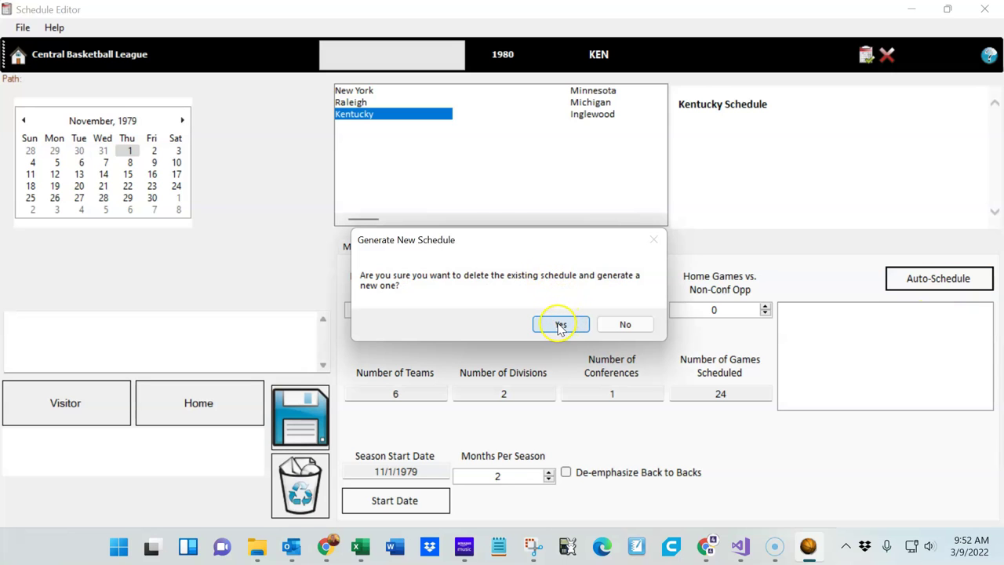
click(559, 326)
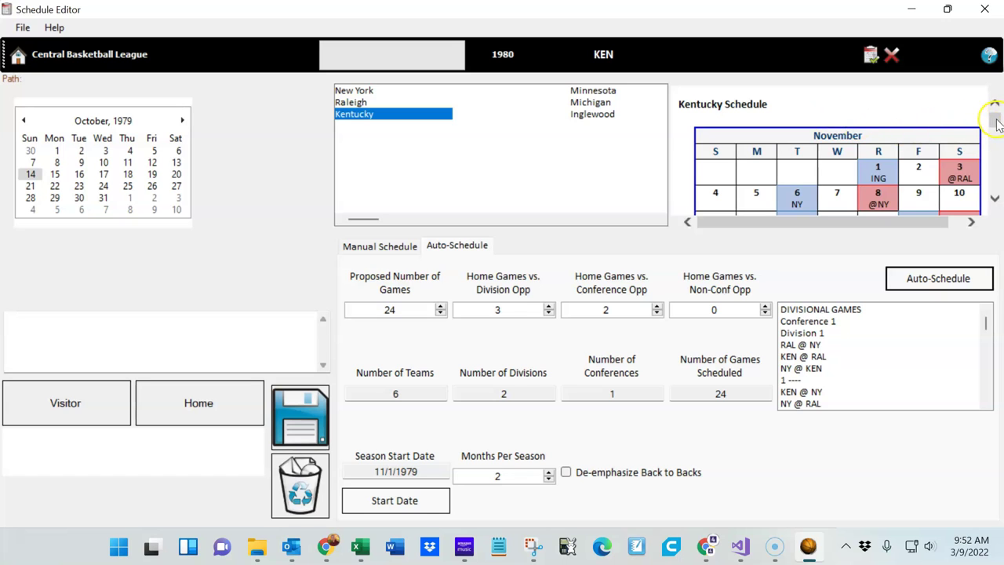
mouse_move(997, 126)
mouse_down()
mouse_move(996, 137)
mouse_move(997, 121)
mouse_up()
- Show Raleigh's schedule and browse its games from November through January
click(362, 103)
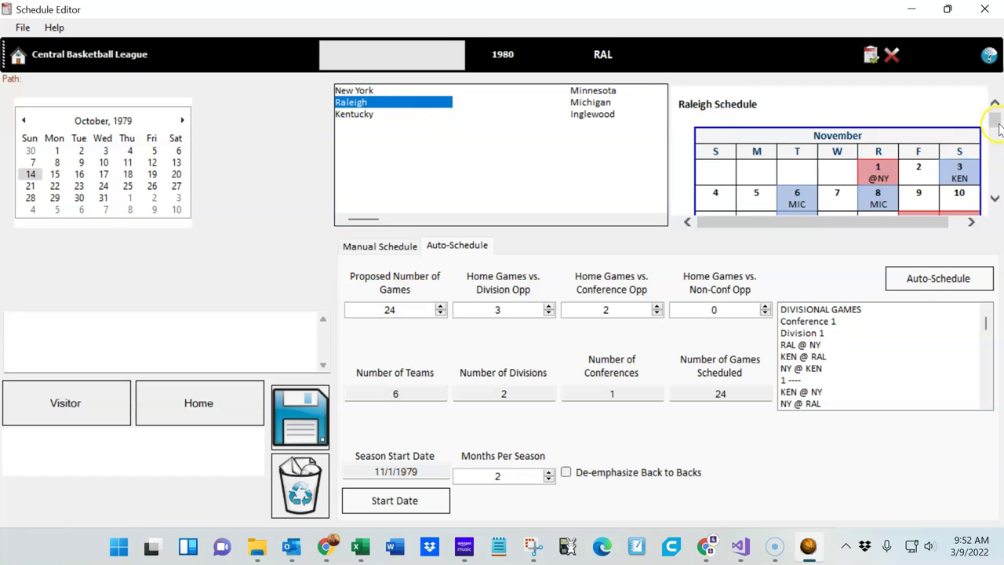
mouse_move(994, 124)
mouse_down()
mouse_move(997, 178)
mouse_move(992, 71)
mouse_up()
click(889, 172)
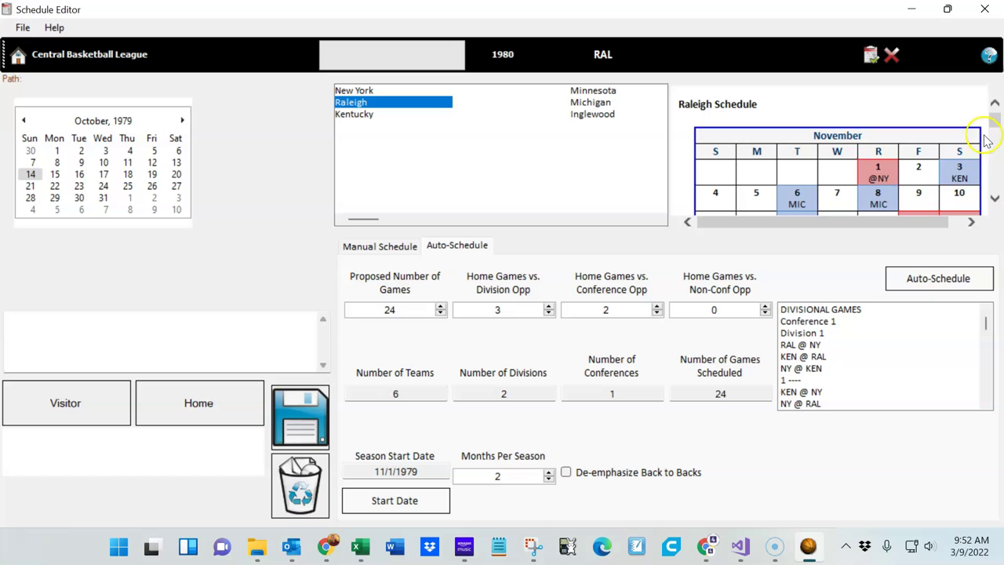
drag(998, 124, 995, 135)
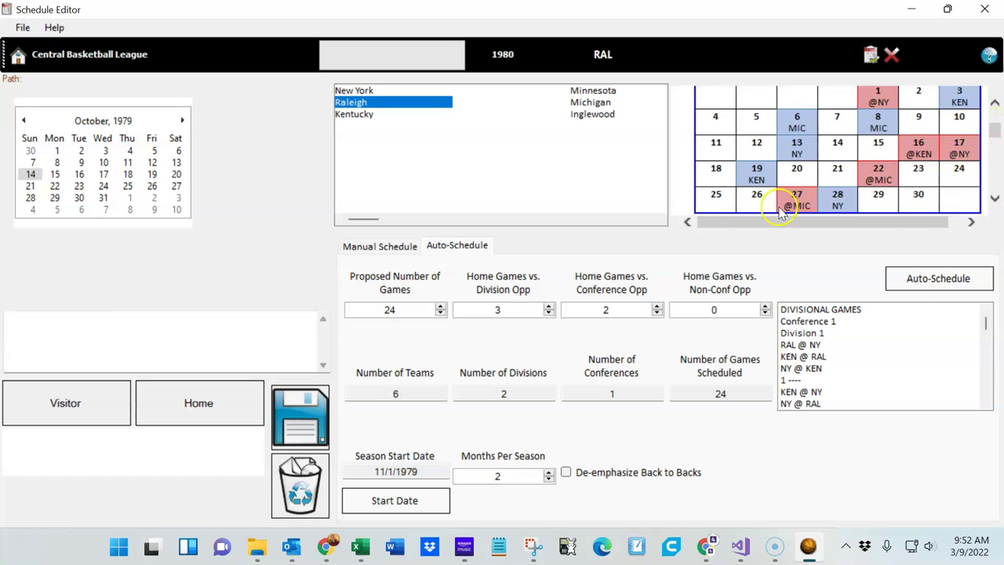
drag(994, 135, 996, 154)
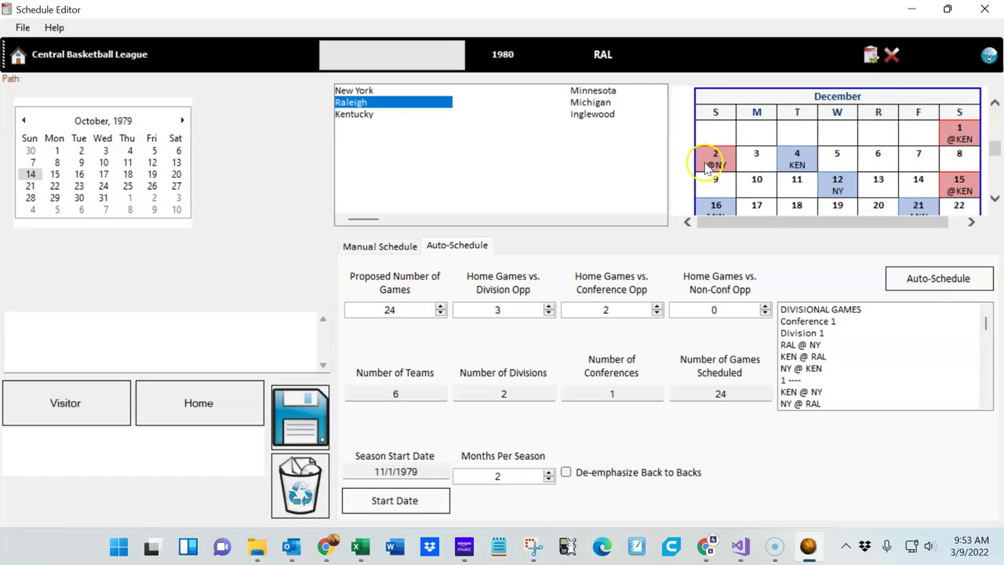
scroll(952, 145, down, 1)
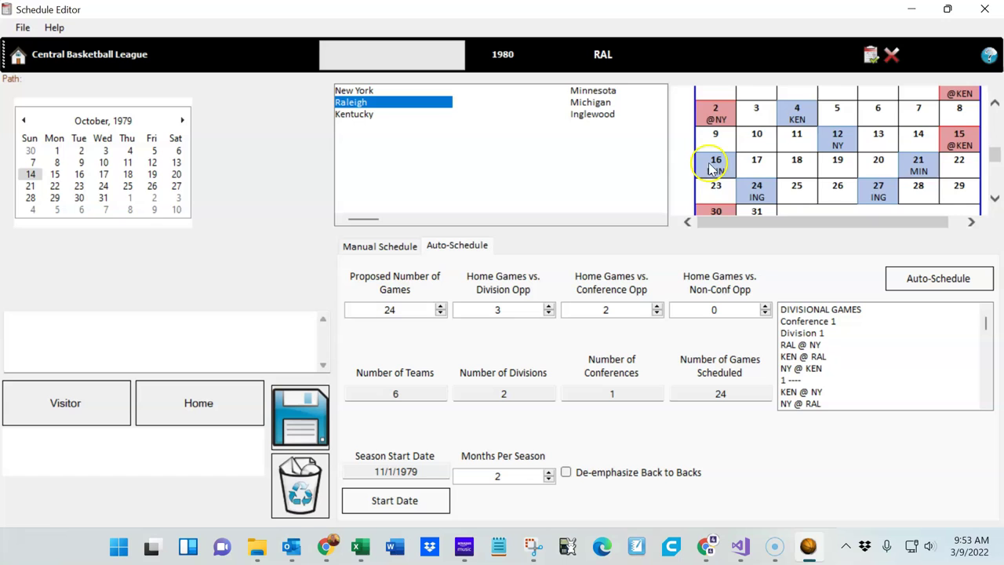
mouse_move(993, 157)
mouse_down()
mouse_move(992, 185)
mouse_move(992, 118)
mouse_up()
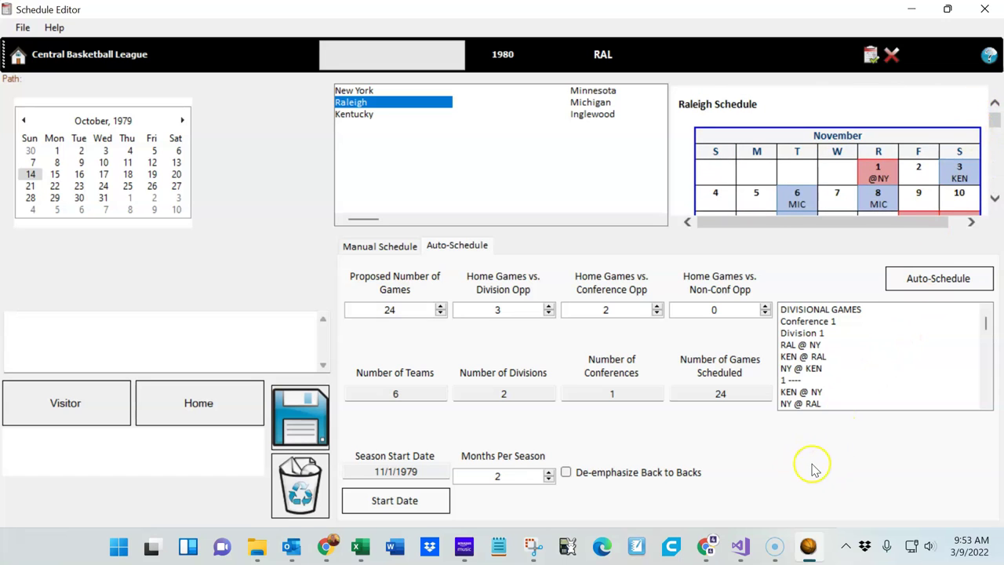
- Enable De-emphasize Back to Backs and regenerate the schedule, replacing the existing one
click(566, 474)
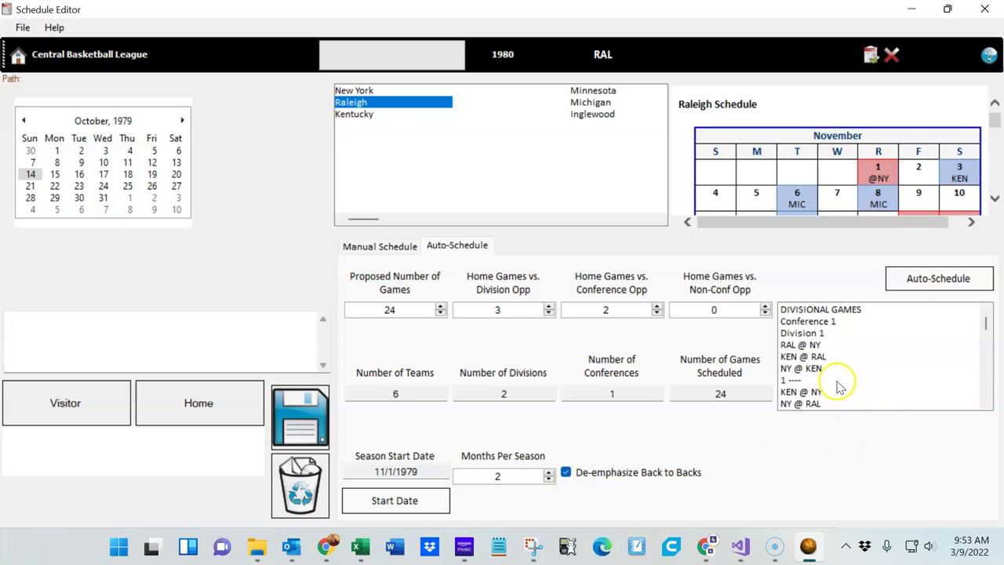
click(944, 282)
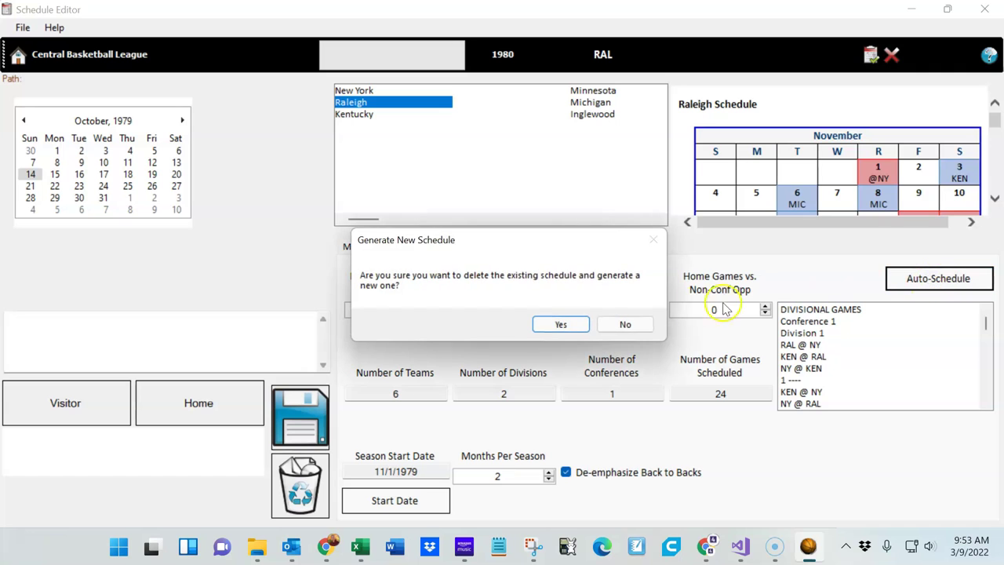
click(568, 324)
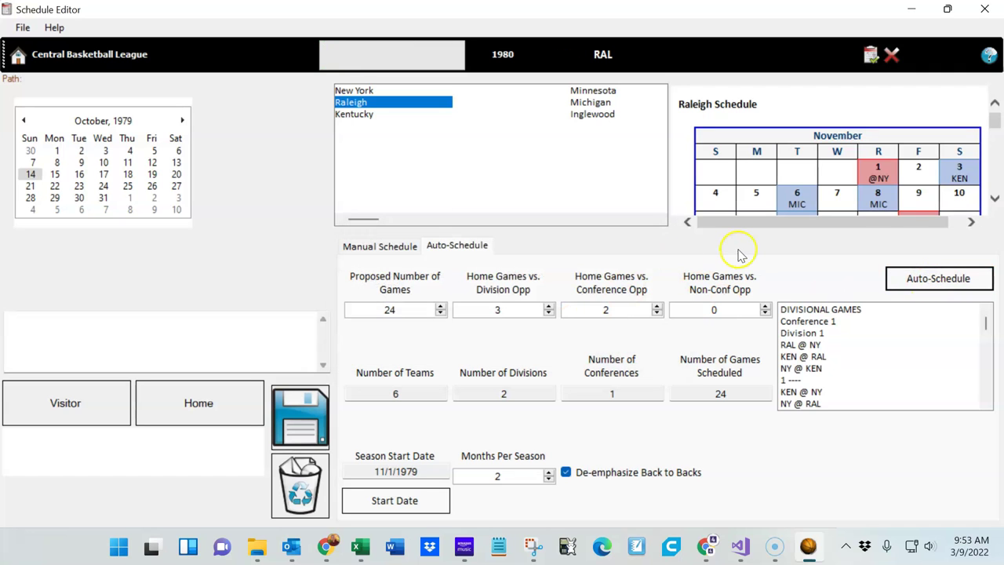
drag(996, 120, 990, 179)
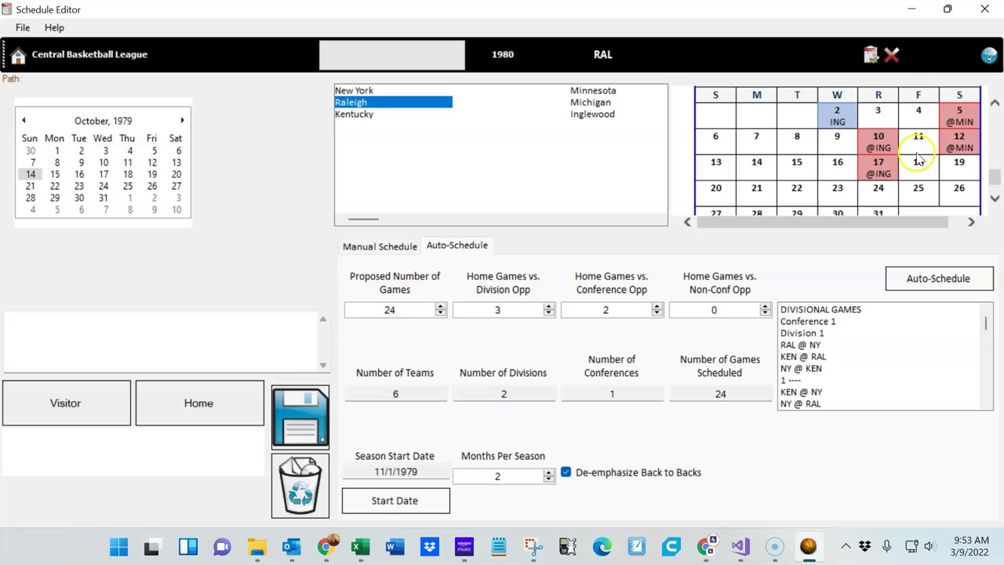
drag(995, 183, 995, 117)
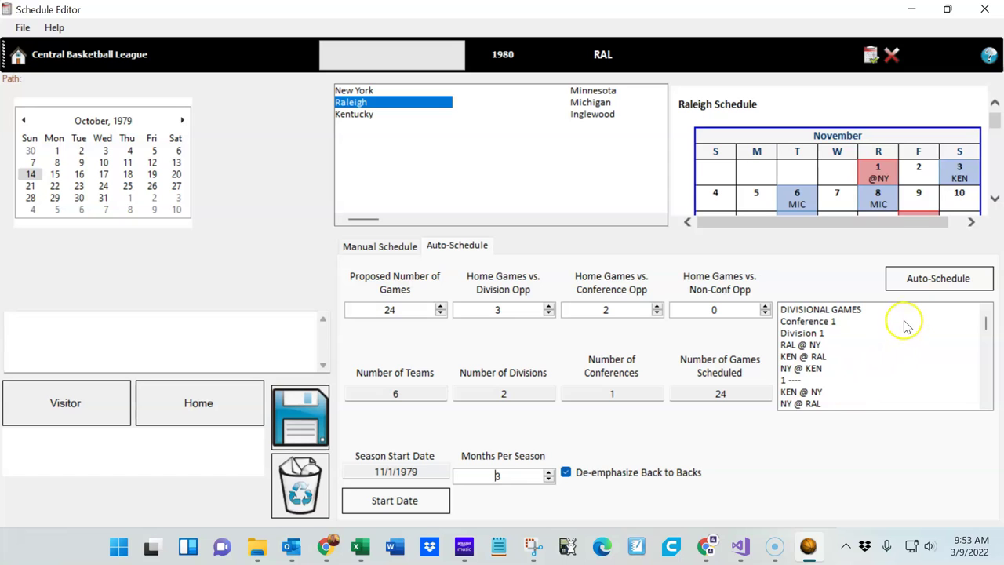
click(930, 284)
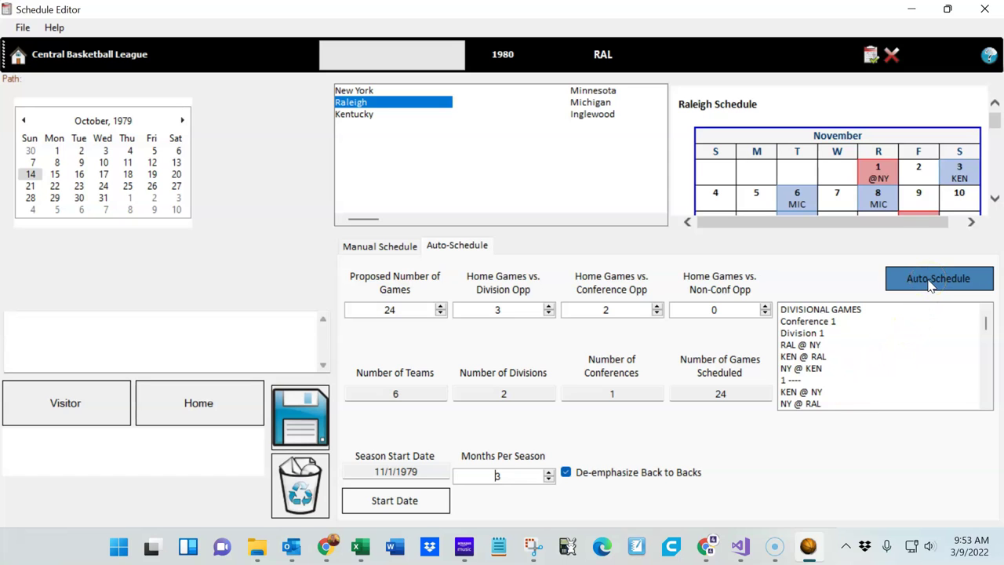
click(566, 324)
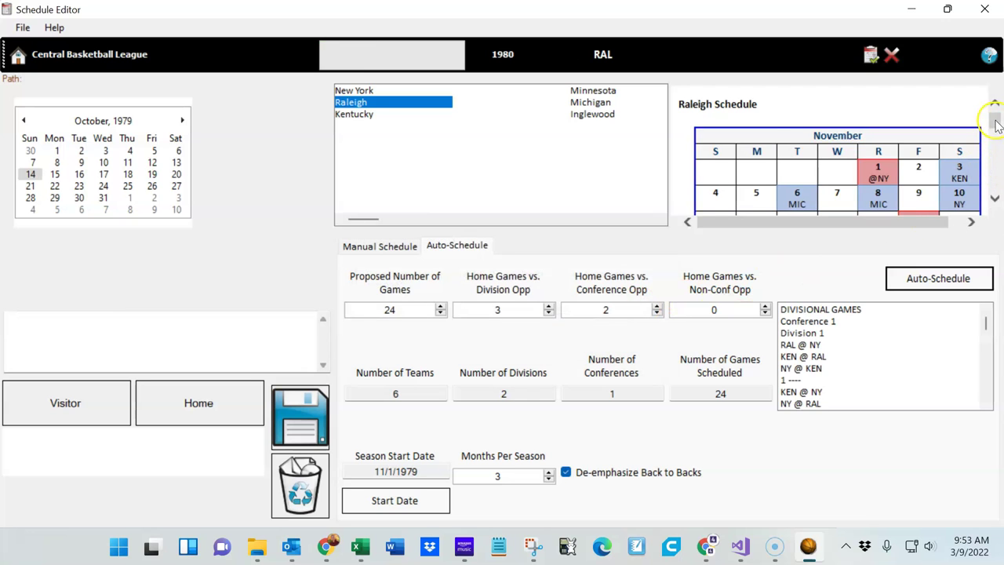
drag(996, 125, 997, 182)
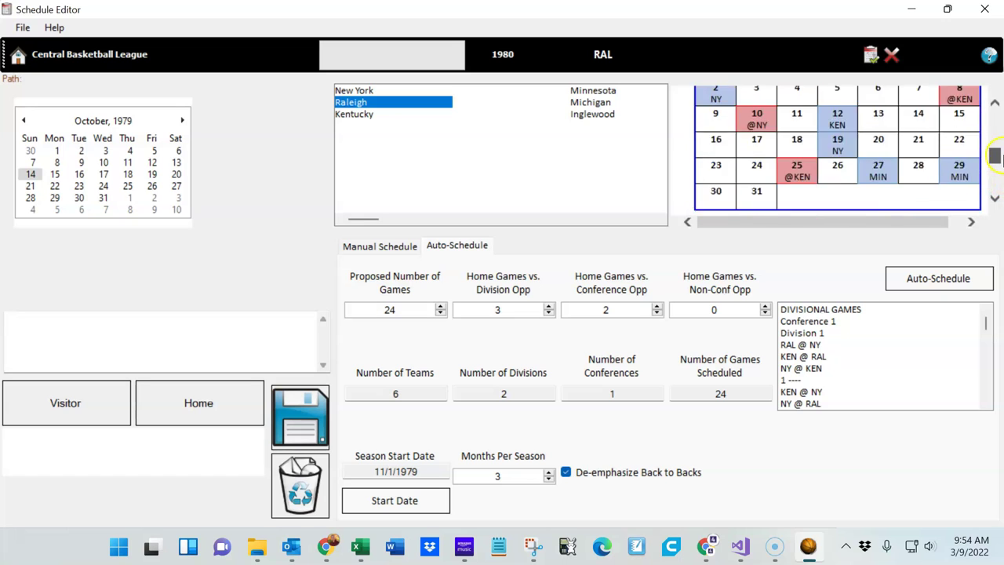
click(549, 472)
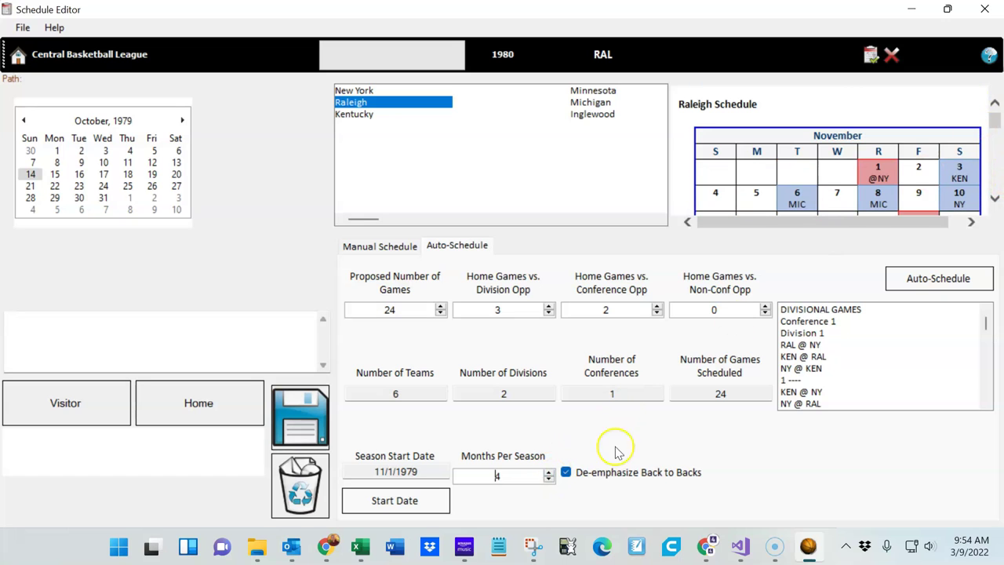
click(913, 287)
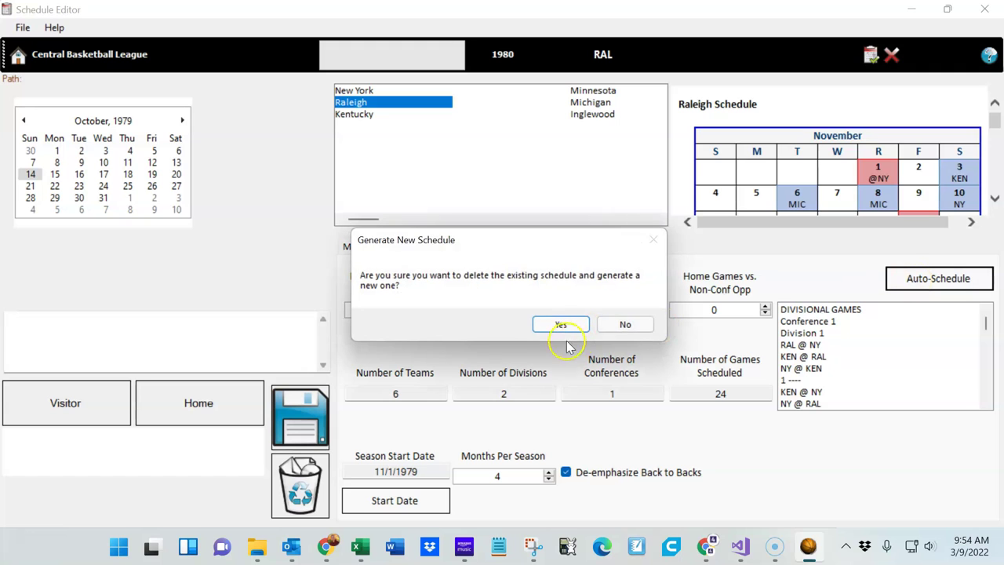
click(560, 324)
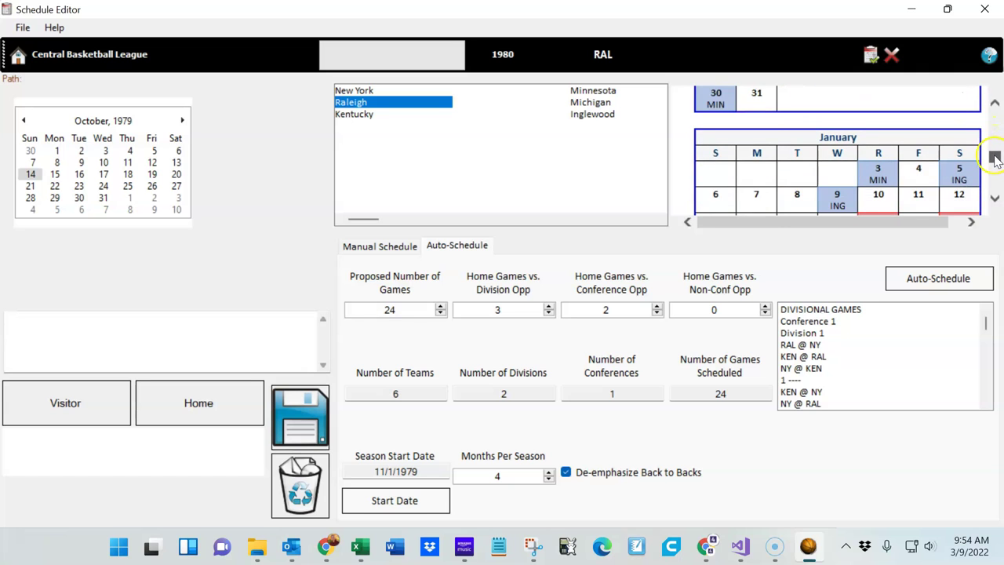
mouse_move(996, 175)
mouse_down()
mouse_move(996, 185)
mouse_move(994, 116)
mouse_up()
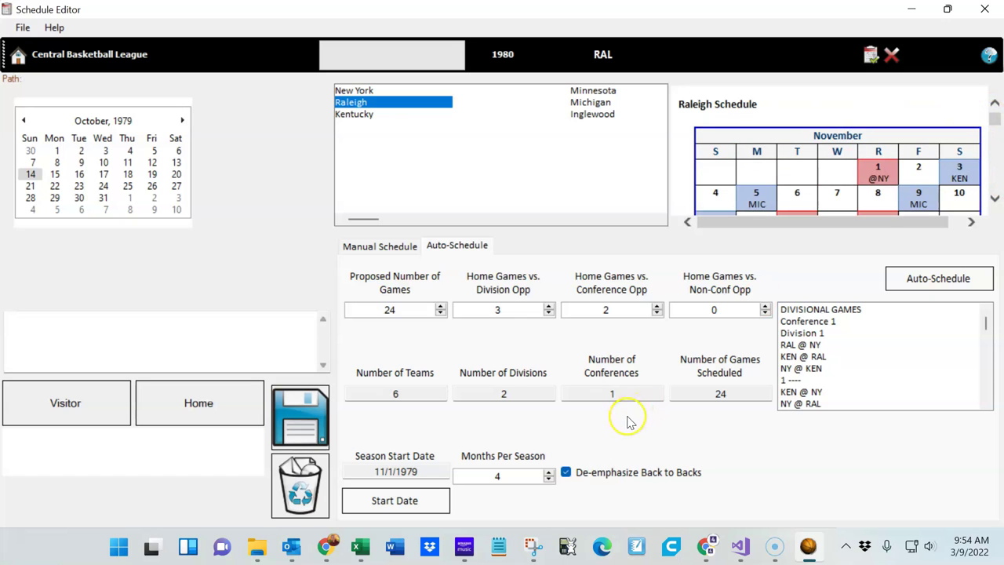
- Set Months Per Season to 2 and auto-schedule again, replacing the existing schedule
double_click(548, 480)
click(898, 284)
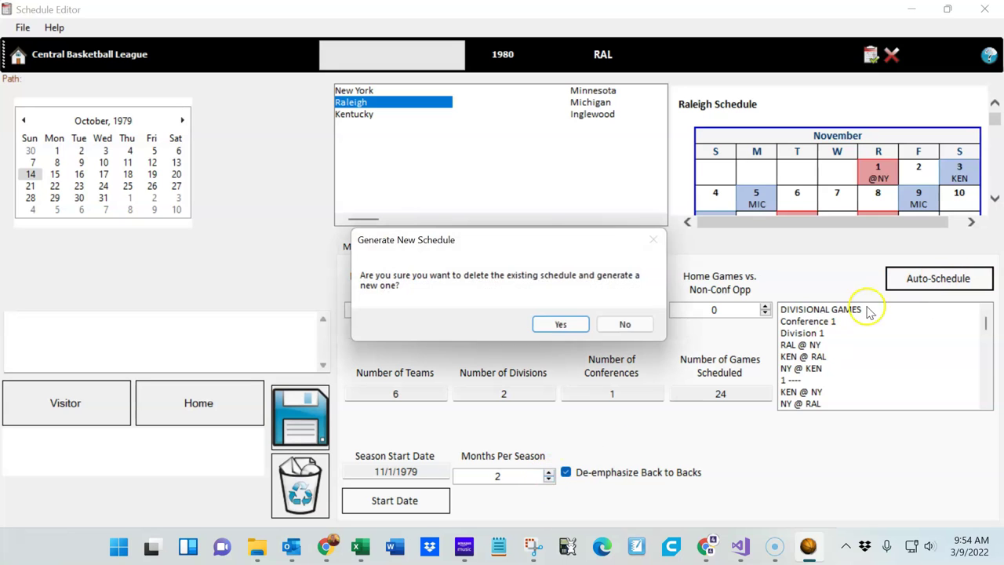
click(555, 324)
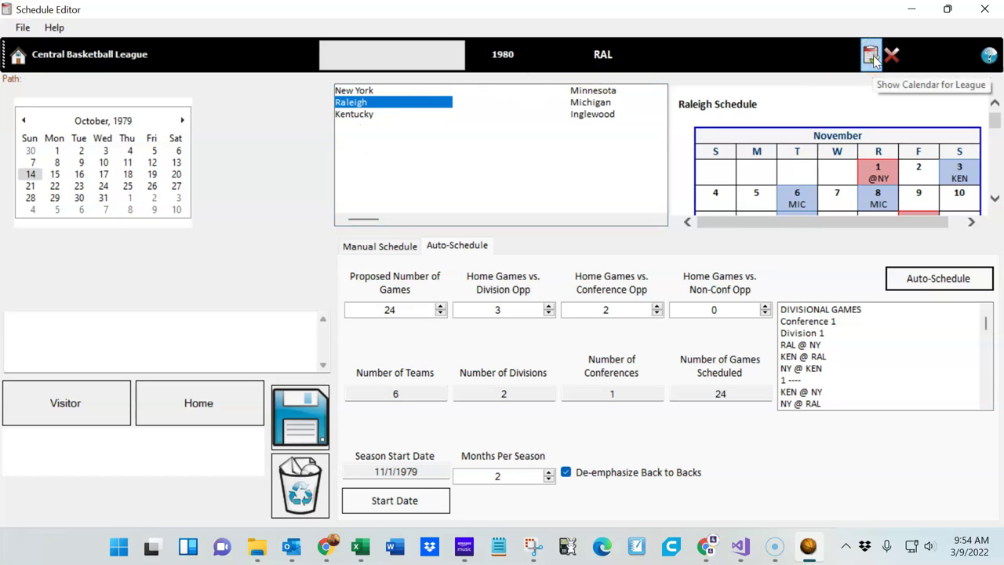
- Show the league-wide calendar and scroll through its November, December and January matchups
click(871, 55)
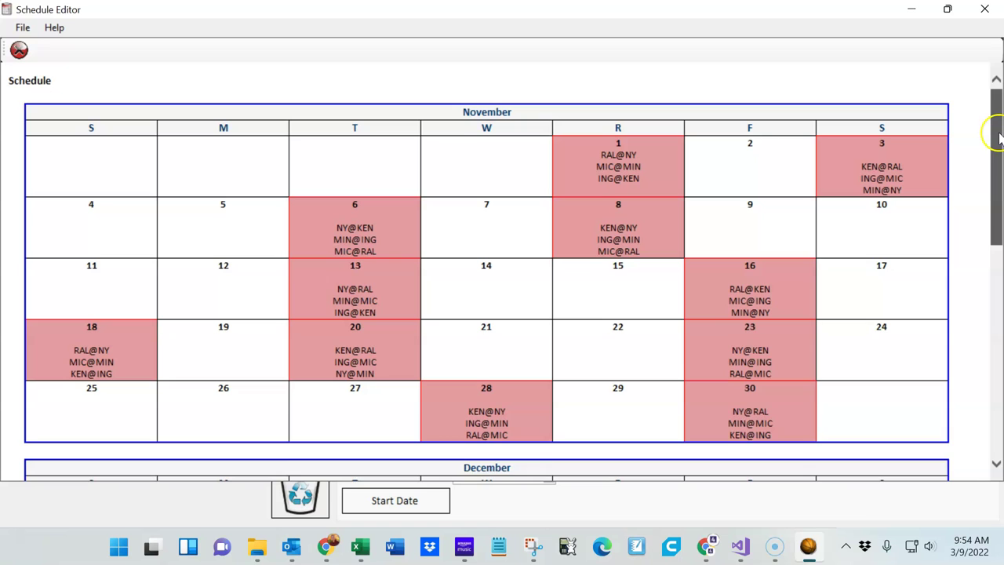
mouse_move(997, 137)
mouse_down()
mouse_move(997, 348)
mouse_move(996, 130)
mouse_up()
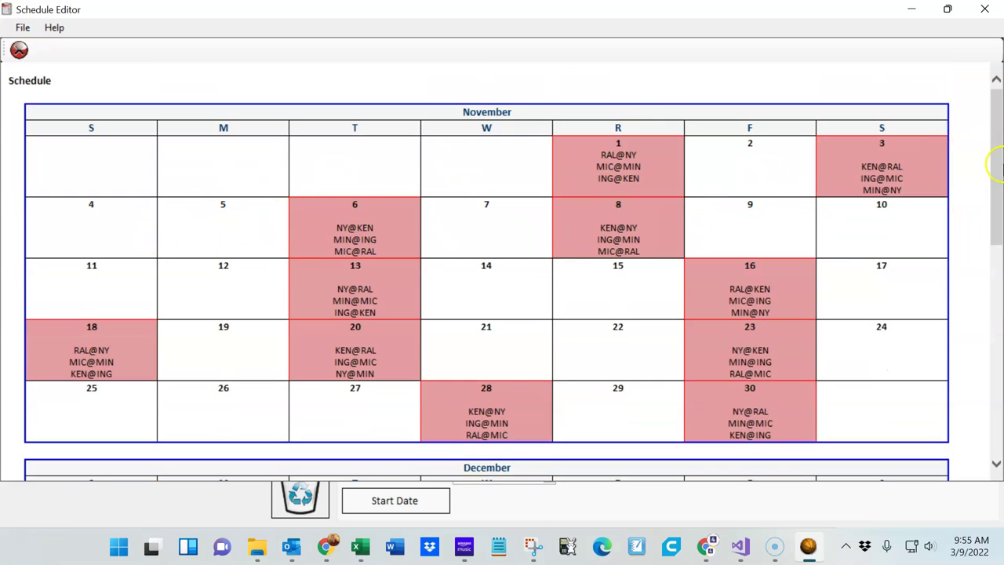
drag(997, 149, 998, 308)
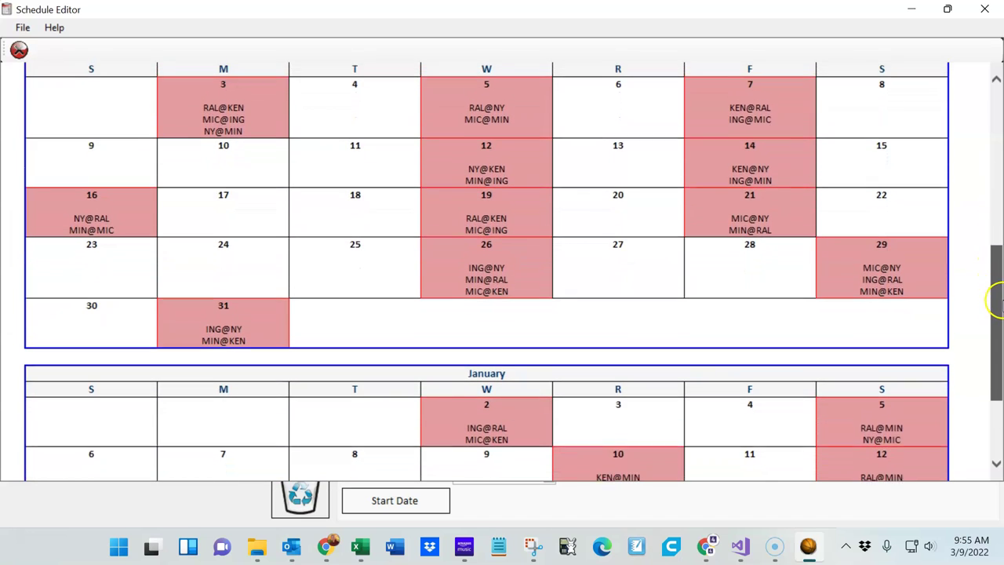